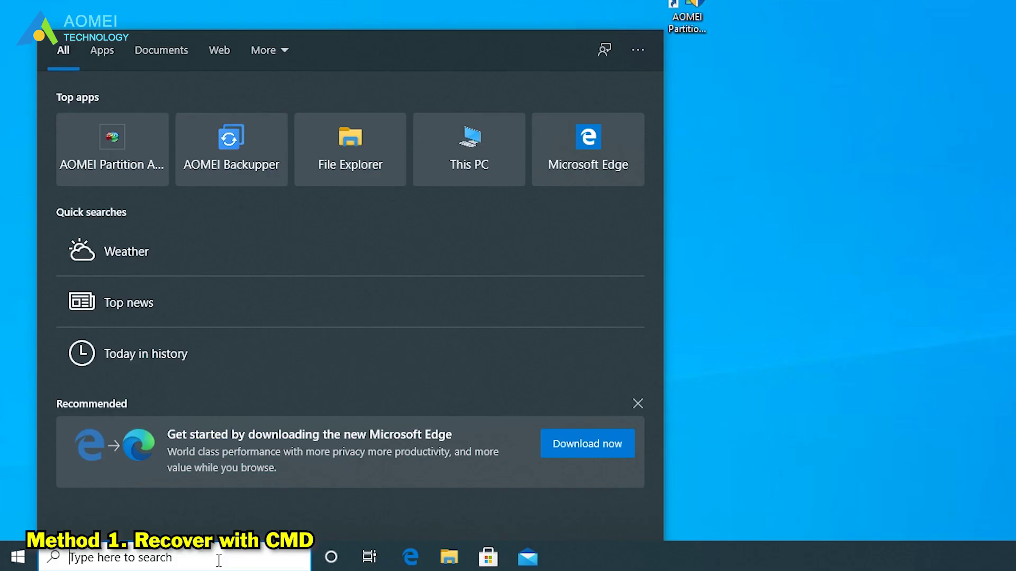
type("cmd")
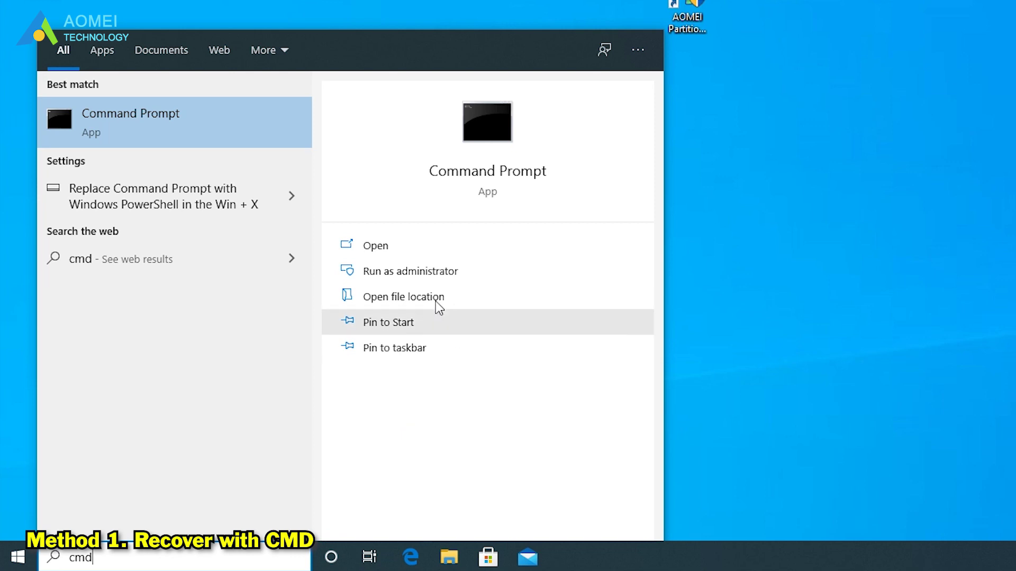
- Launch Command Prompt with administrator rights from the search results
left_click(474, 271)
- Start diskpart, list the disks and select Disk 1 as the target
left_click(616, 89)
type("diskpart")
key("Return")
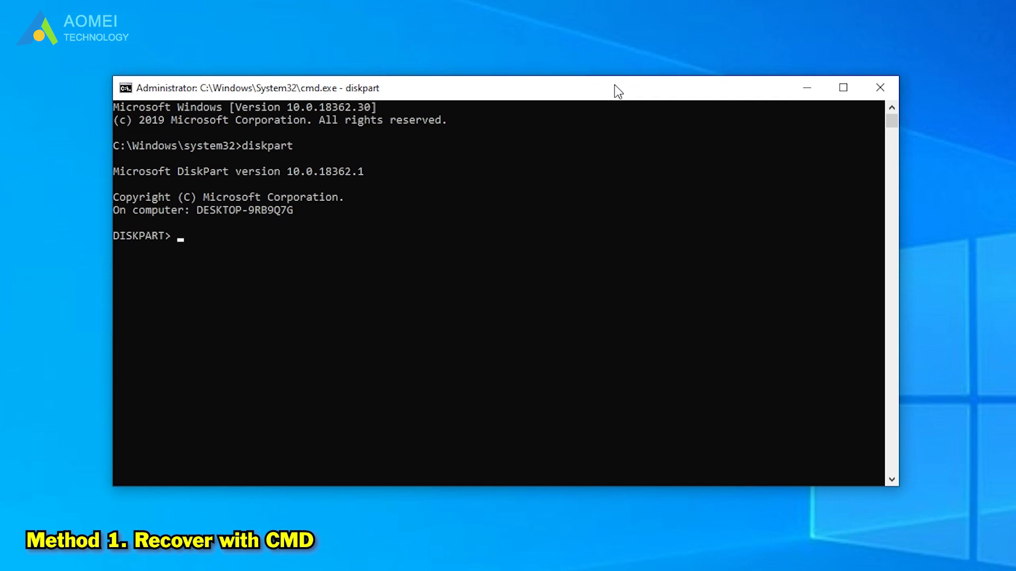
type("list disk")
key("Return")
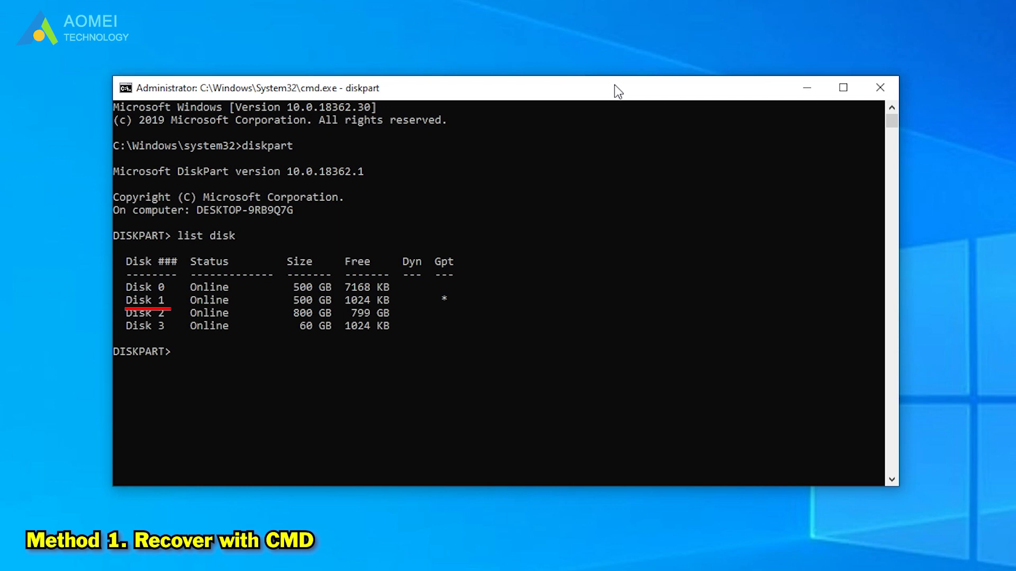
type("select disk 1")
key("Return")
type("list volume")
- List the volumes, select volume 4 and assign it drive letter D
key("Return")
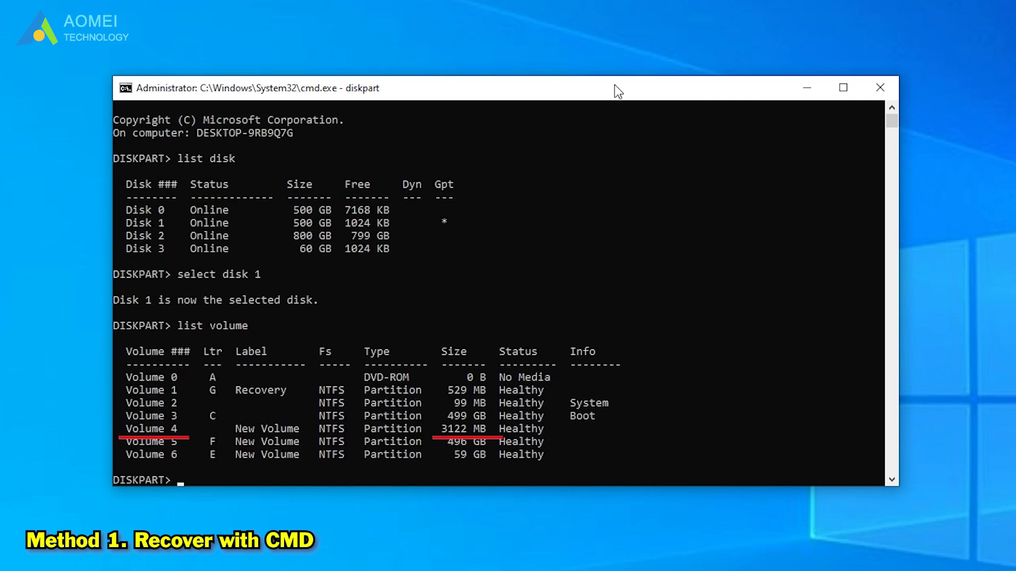
type("select volume 4")
key("Return")
type("assign letter=D")
key("Return")
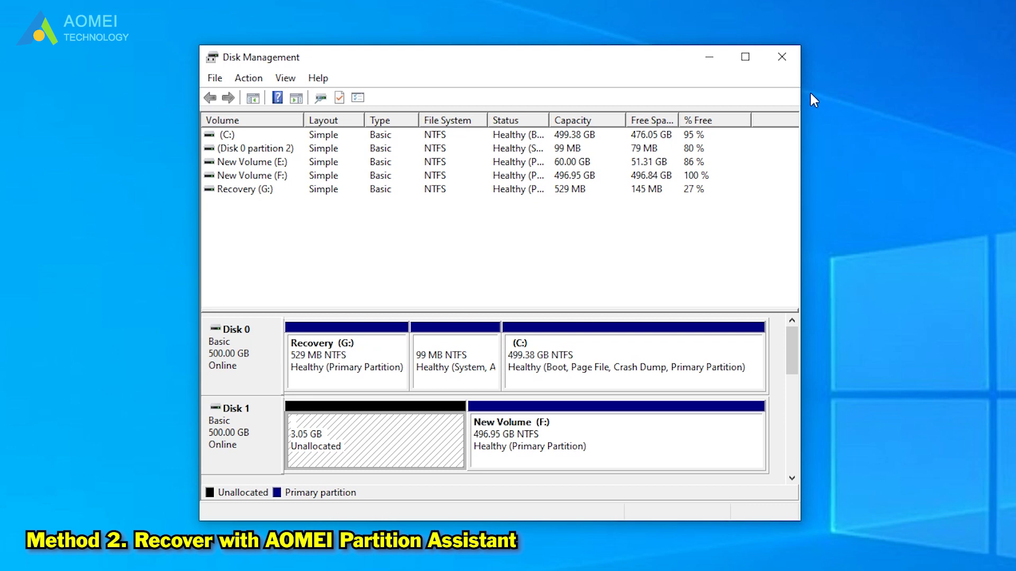
- Minimize Disk Management to reveal the desktop after confirming 3.05 GB unallocated
left_click(716, 58)
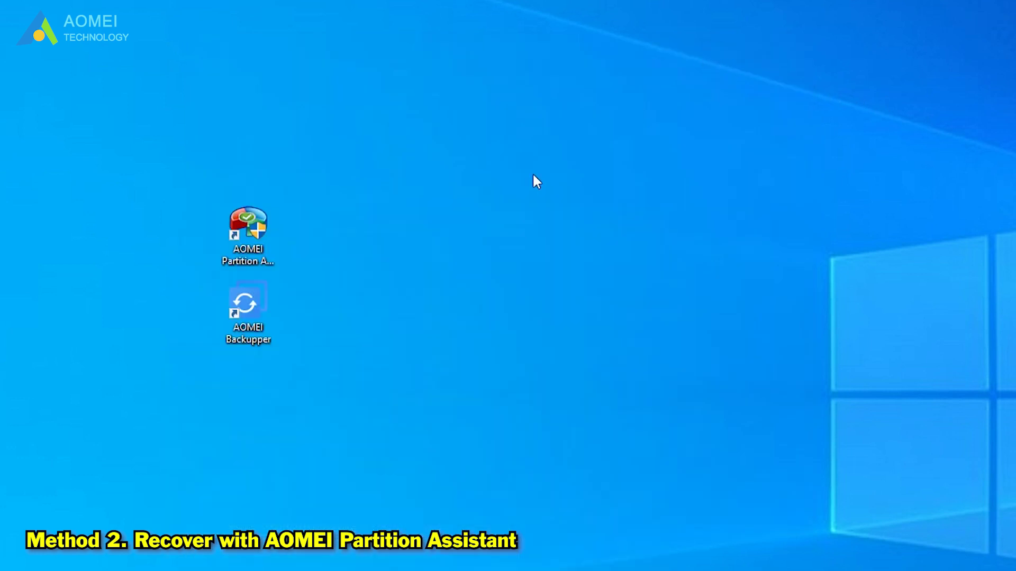
- Launch AOMEI, start the Partition Recovery Wizard and choose Disk 1 to recover
double_click(271, 232)
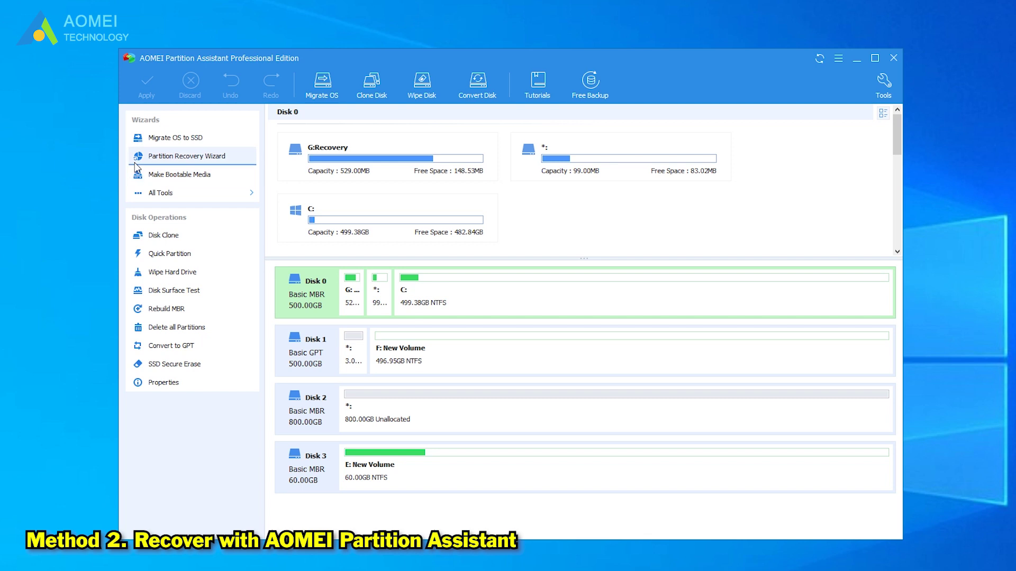
left_click(233, 163)
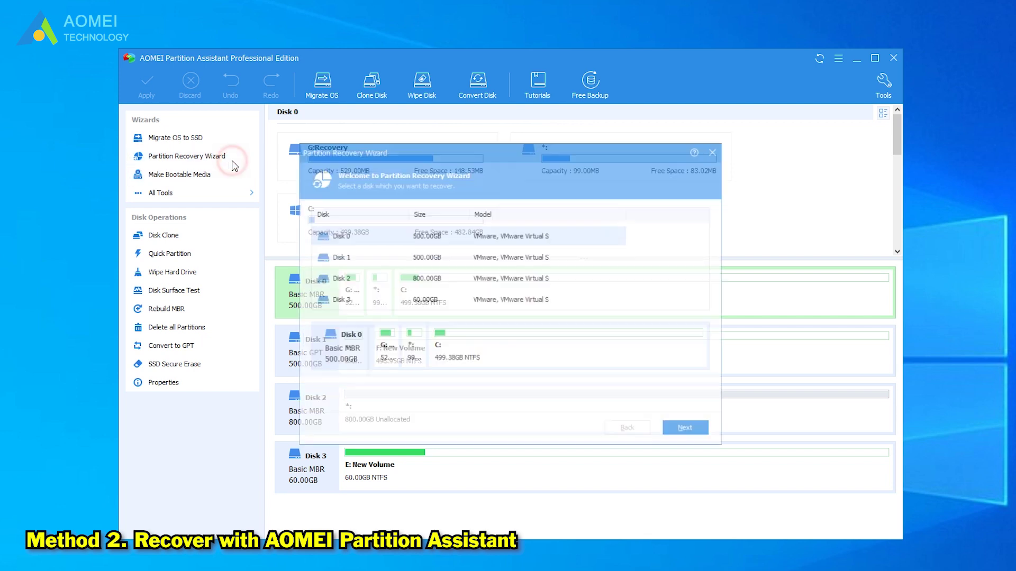
left_click(340, 258)
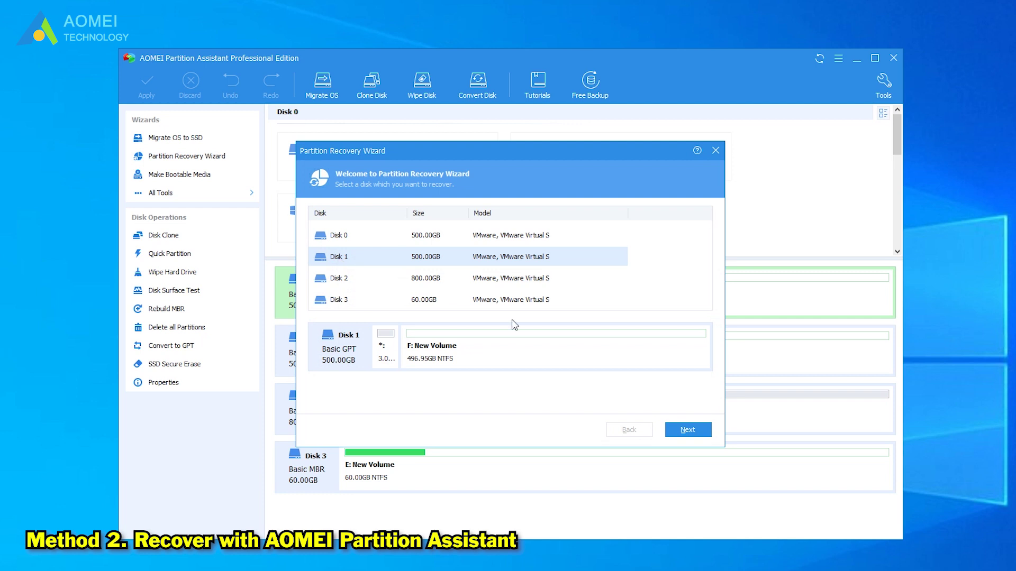
left_click(687, 430)
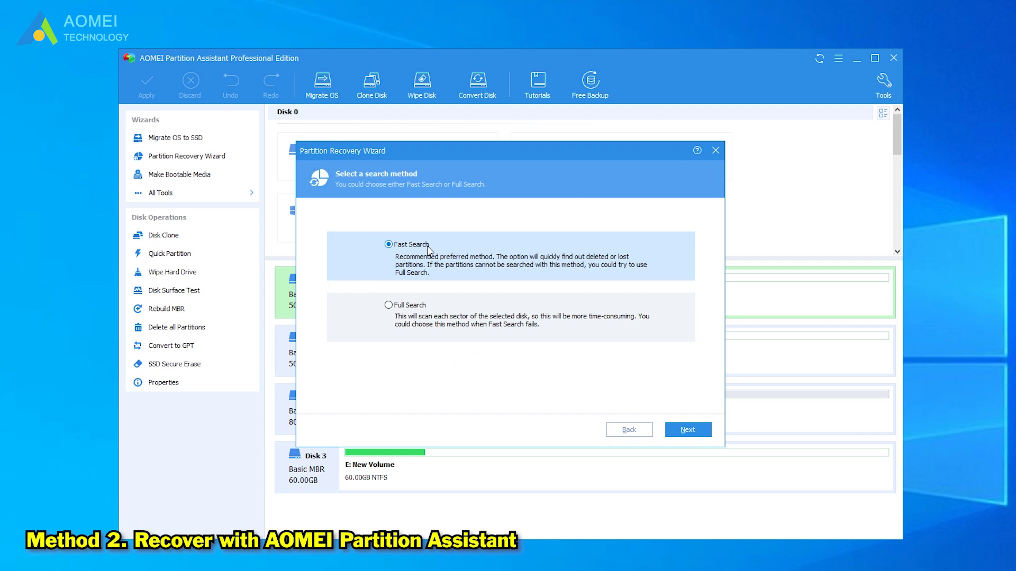
- Run a Fast Search on Disk 1 and tick the found 3.05GB NTFS partition
left_click(389, 306)
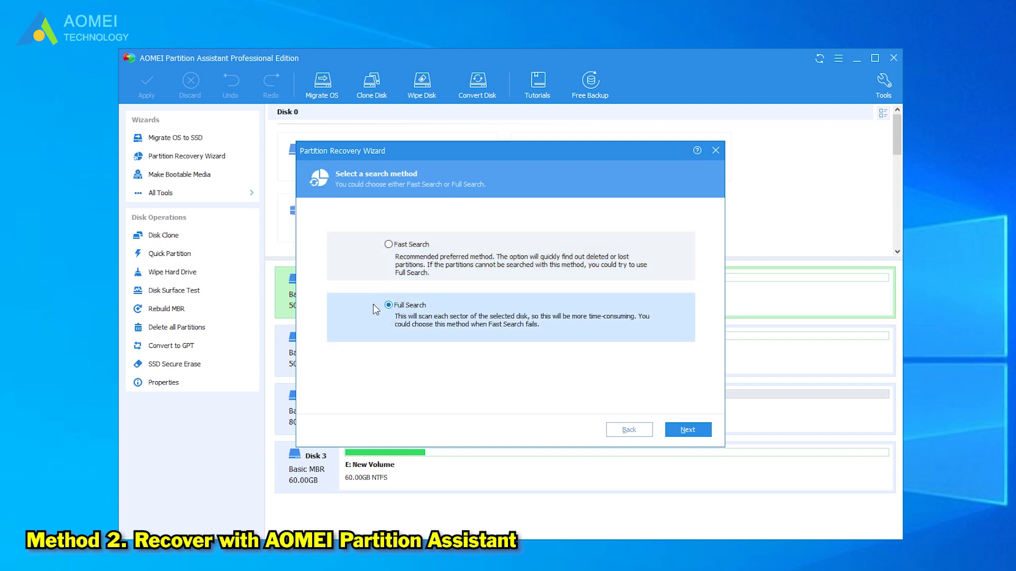
left_click(389, 245)
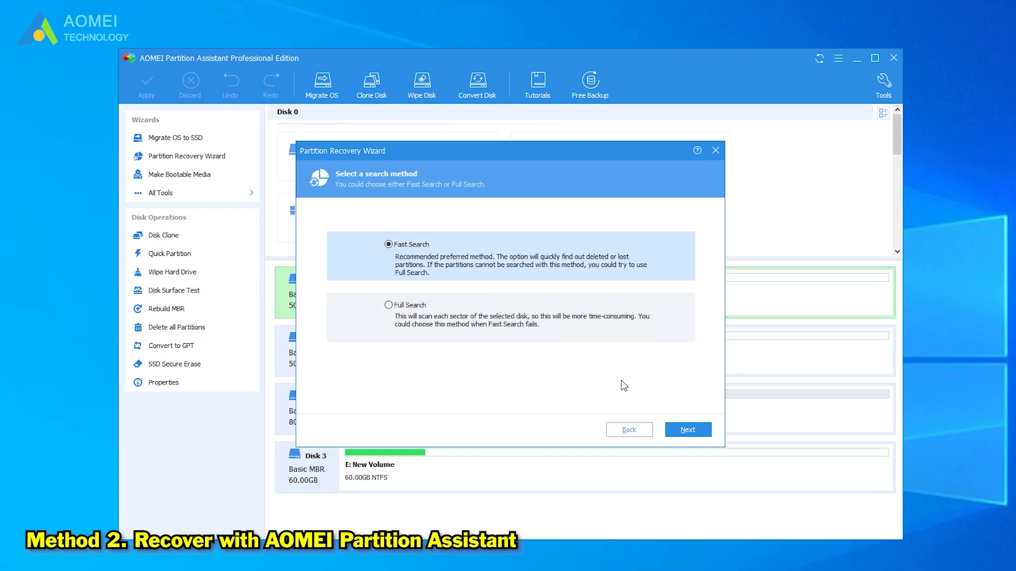
left_click(688, 429)
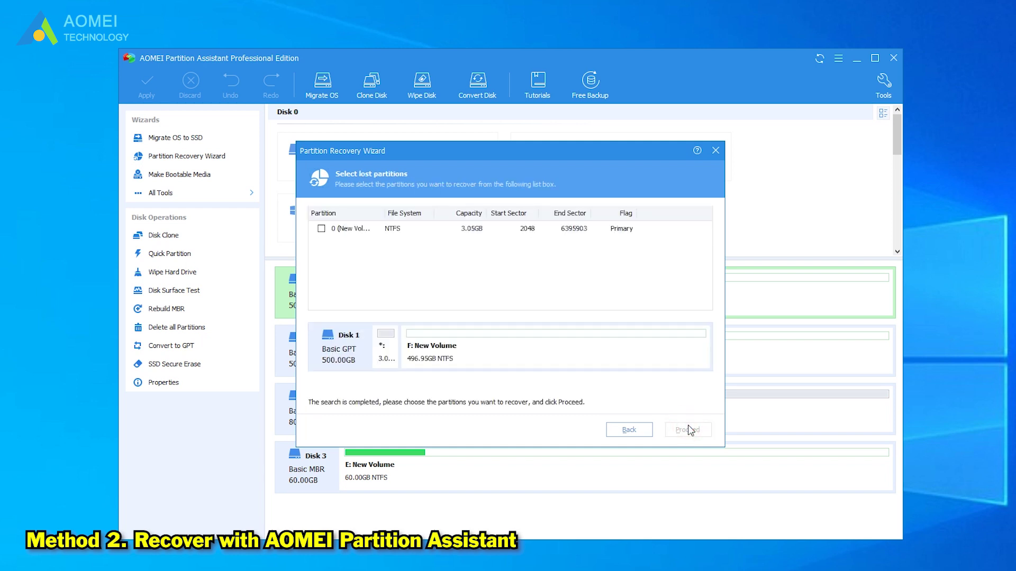
left_click(322, 228)
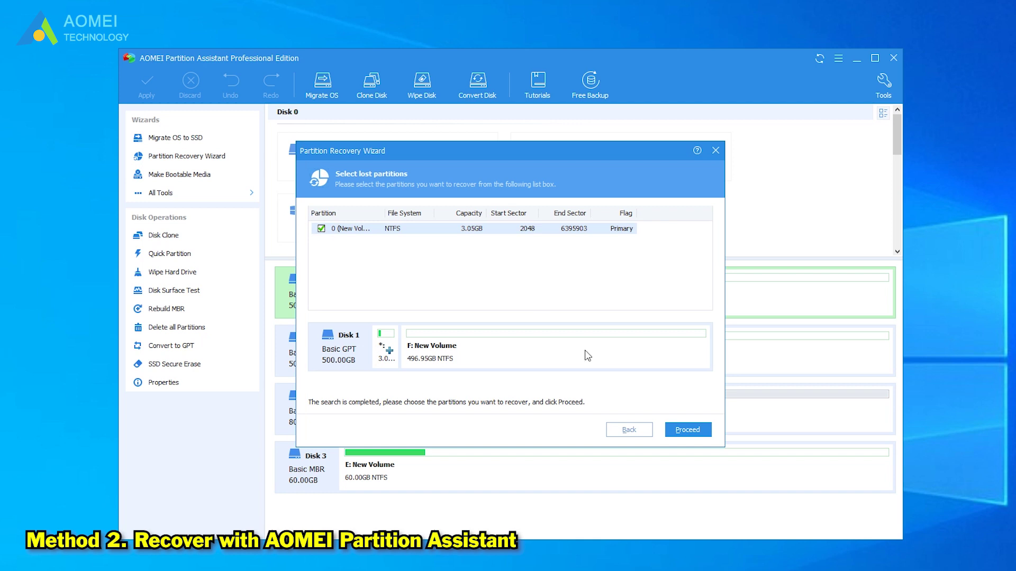
- Proceed to restore the selected 3.05GB partition onto Disk 1
left_click(687, 430)
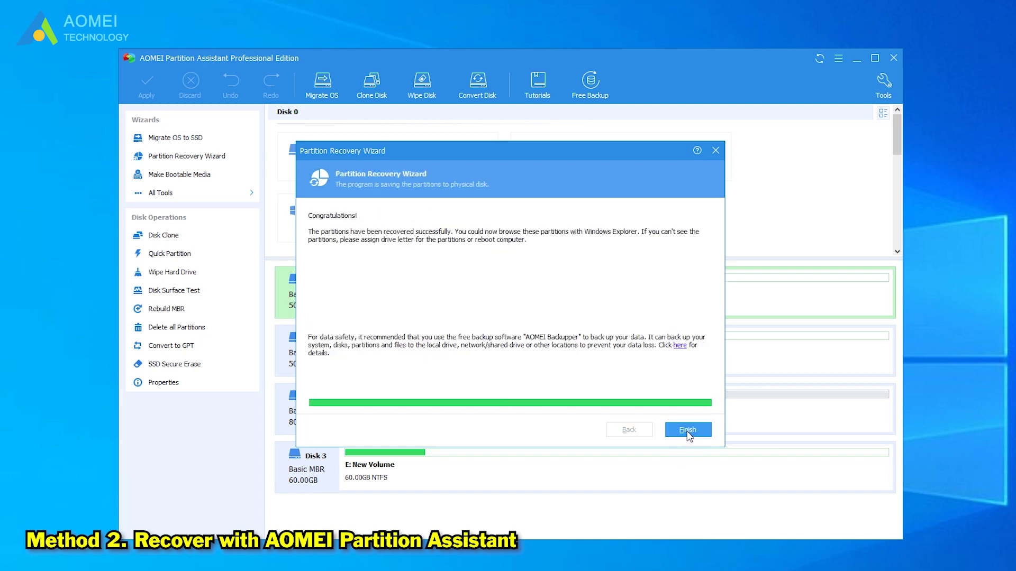